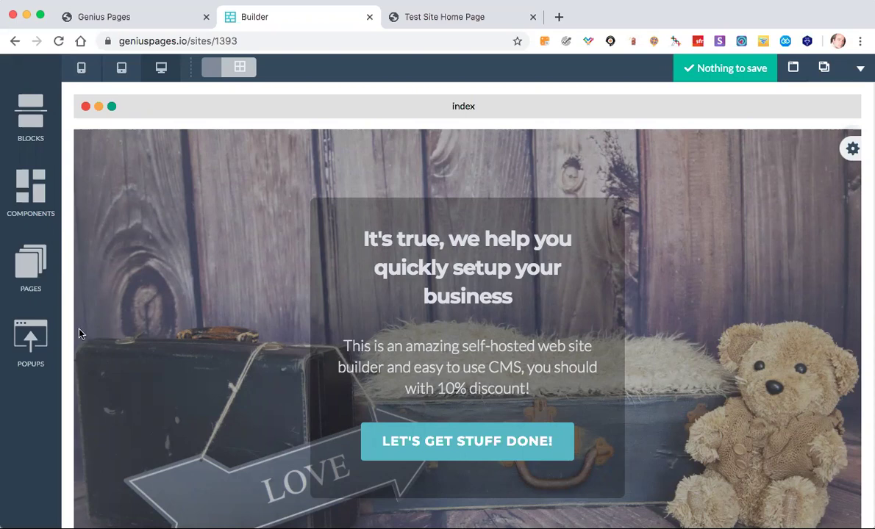
# Open the popup templates and view the exit and regular popup areas, finishing on the entry popup.
pyautogui.click(25, 339)
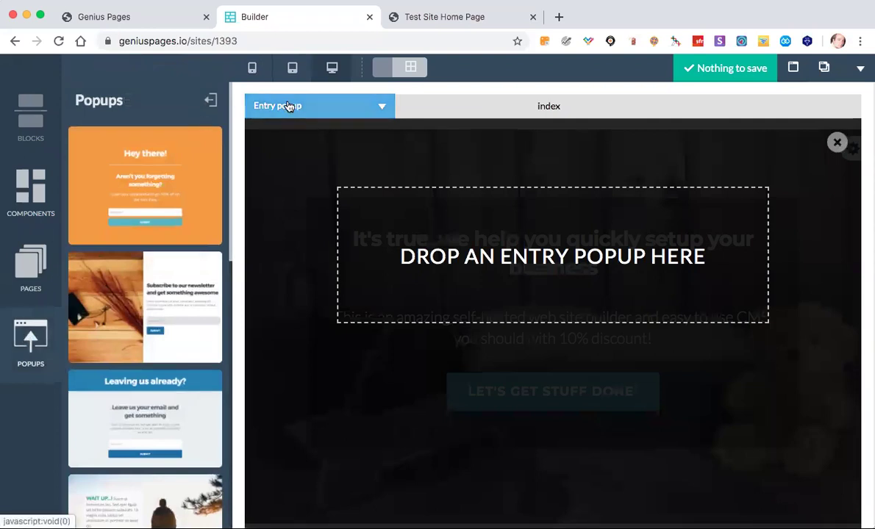
pyautogui.click(383, 106)
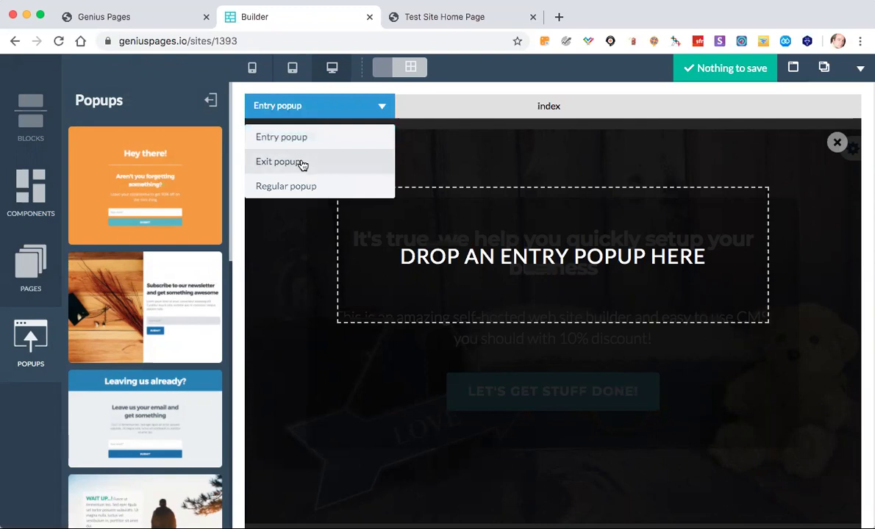
pyautogui.click(299, 162)
pyautogui.click(379, 103)
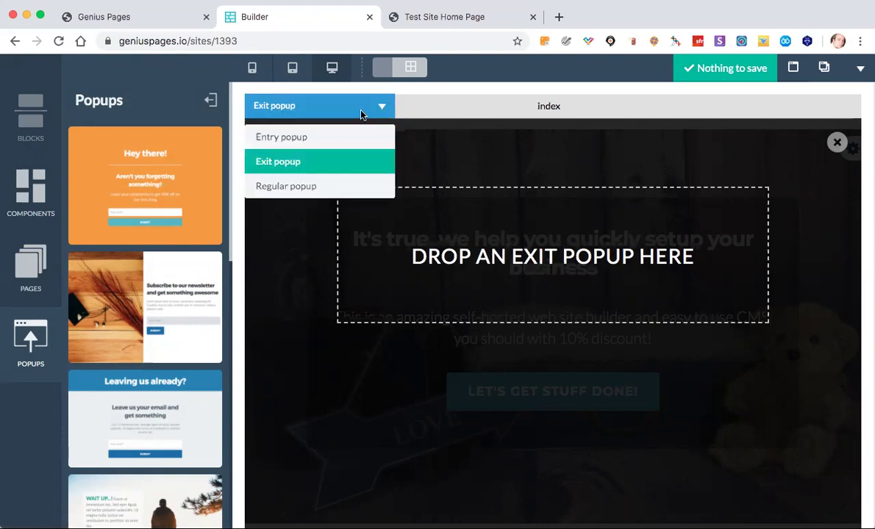
pyautogui.click(292, 186)
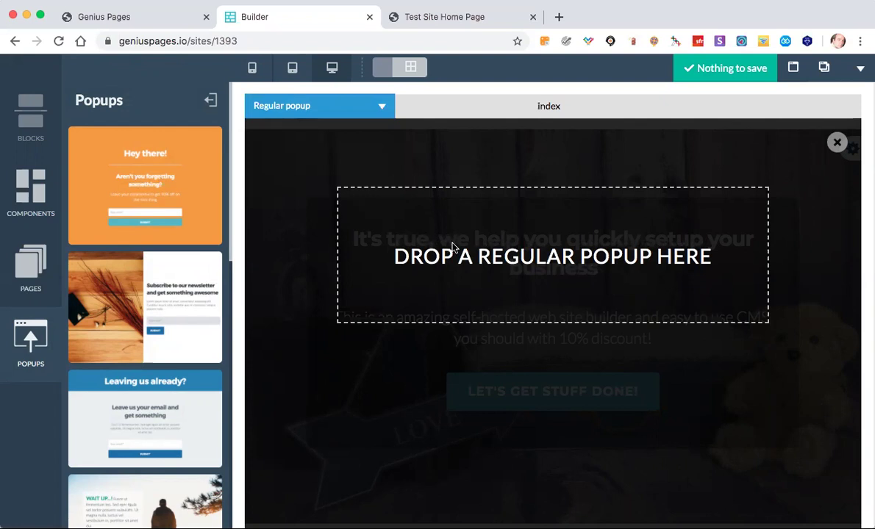
pyautogui.click(381, 108)
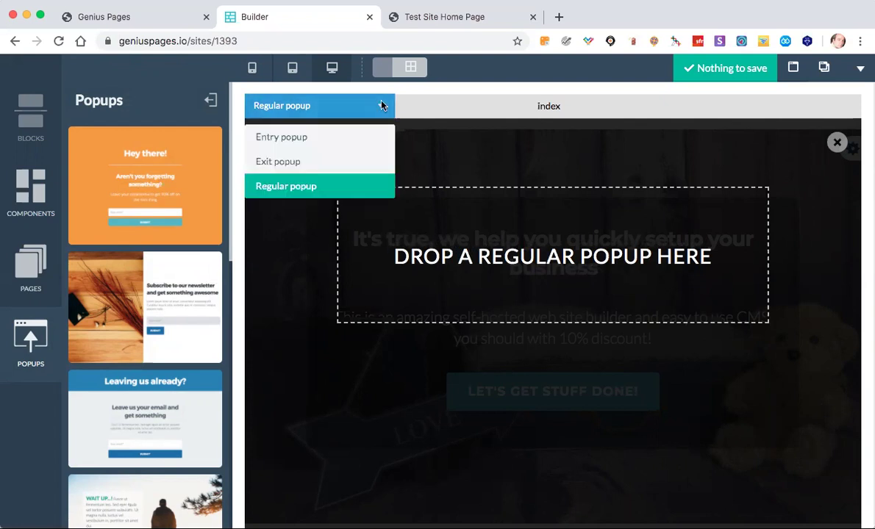
pyautogui.click(292, 137)
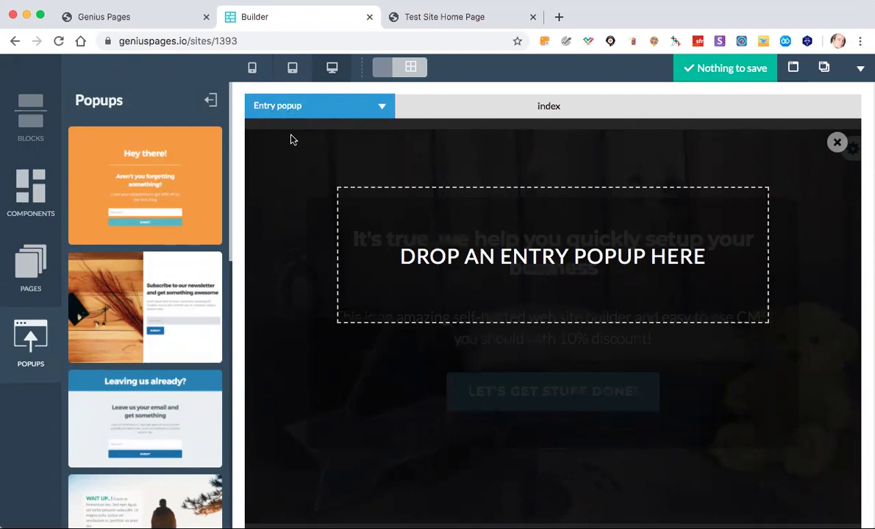
# Place the "Sed eget ligula vel tortor" single-book popup template in the entry popup area.
pyautogui.scroll(-2, 252, 182)
pyautogui.scroll(2, 316, 168)
pyautogui.scroll(-7, 136, 321)
pyautogui.scroll(2, 136, 322)
pyautogui.moveTo(136, 321); pyautogui.dragTo(479, 266)
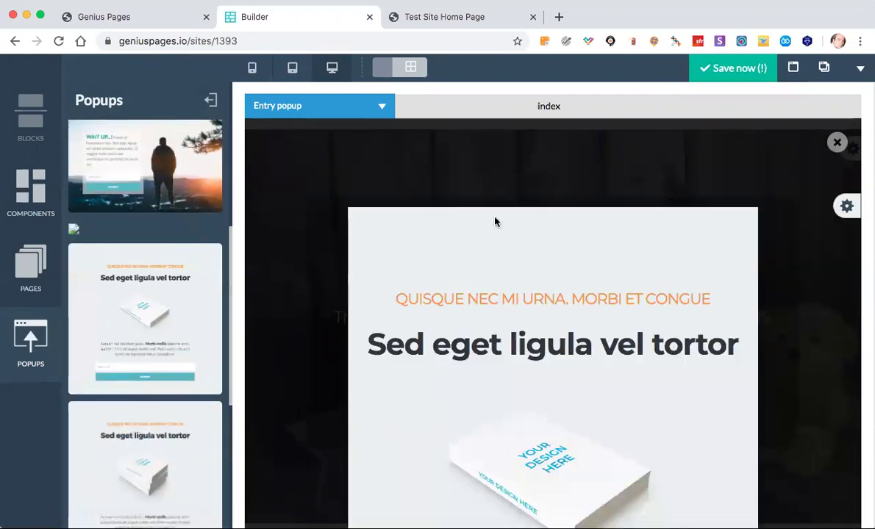
# Keep the entry popup showing on every visit and set its delay to 5 seconds.
pyautogui.moveTo(845, 213)
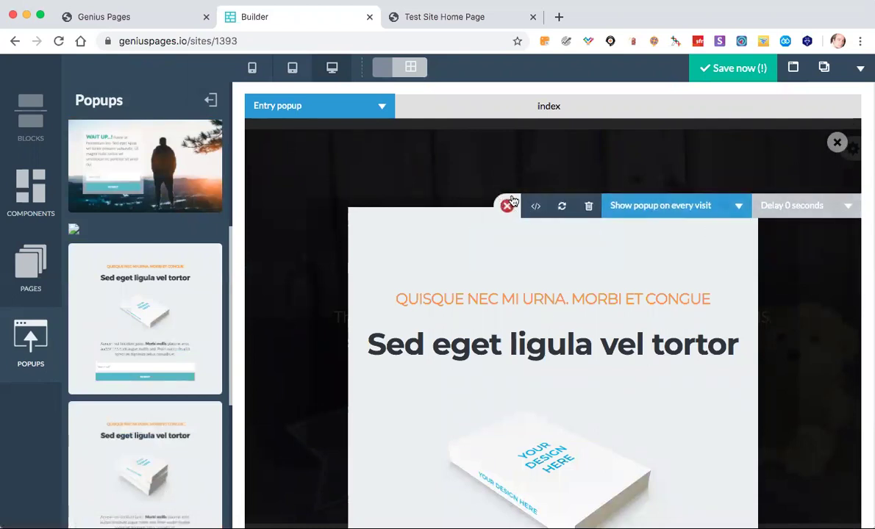
pyautogui.click(666, 209)
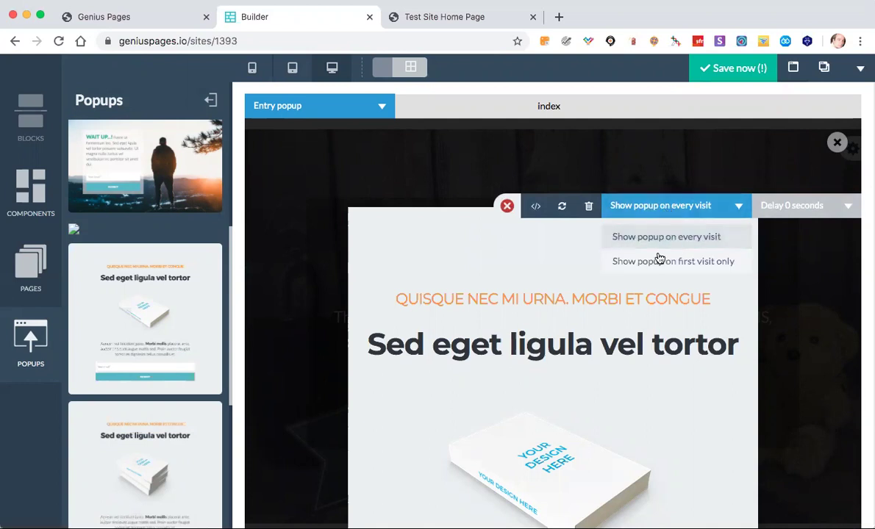
pyautogui.click(664, 209)
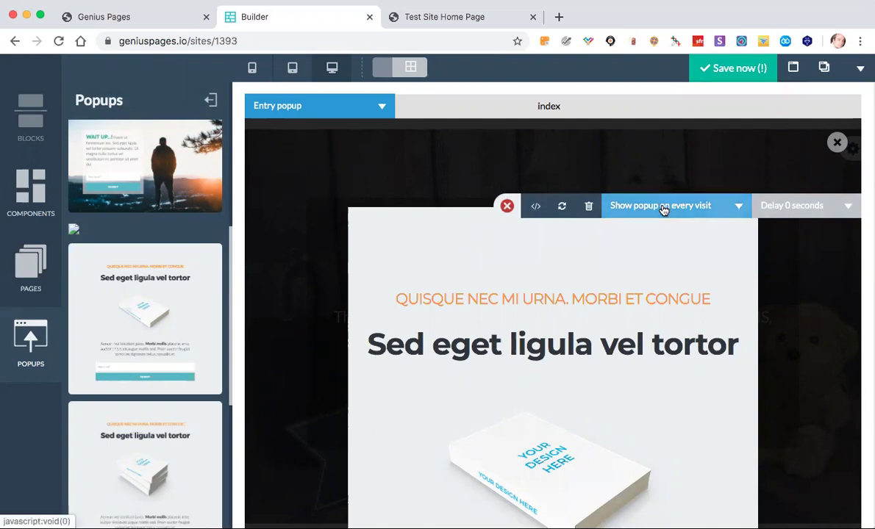
pyautogui.click(790, 208)
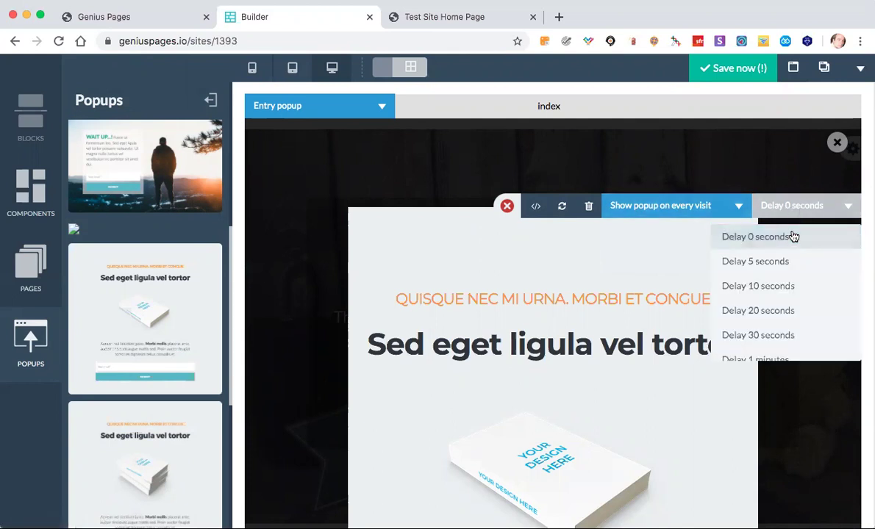
pyautogui.scroll(-3, 767, 332)
pyautogui.scroll(-2, 779, 324)
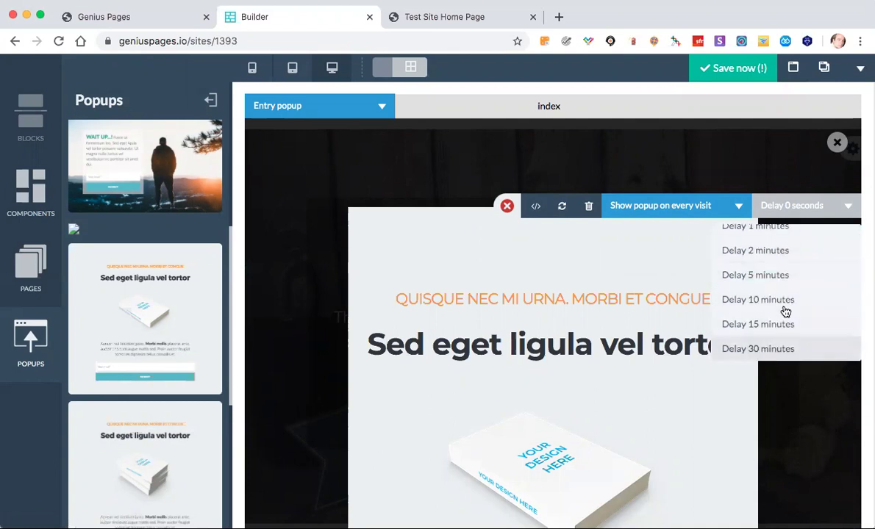
pyautogui.scroll(1, 779, 324)
pyautogui.scroll(-1, 785, 307)
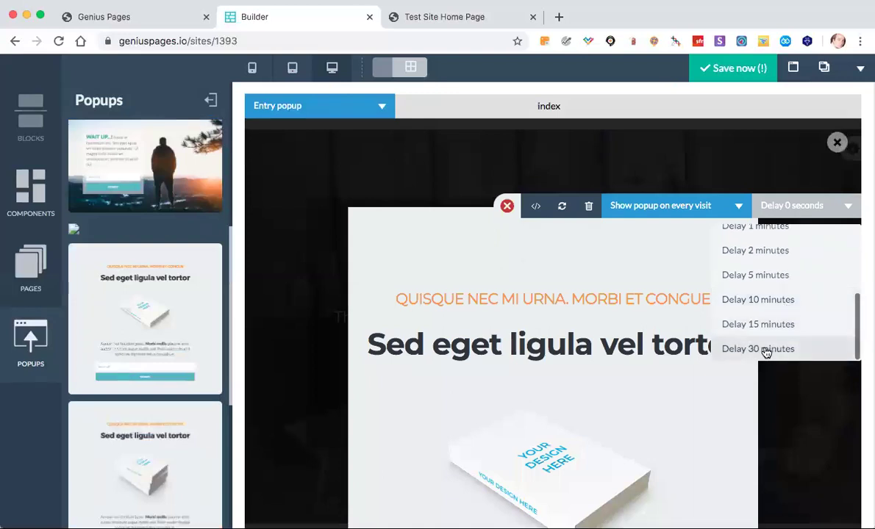
pyautogui.scroll(5, 776, 316)
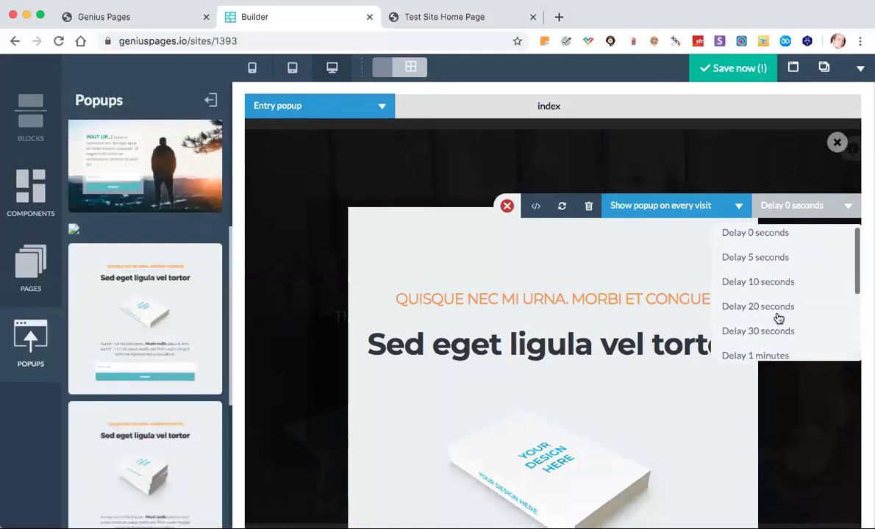
pyautogui.click(761, 266)
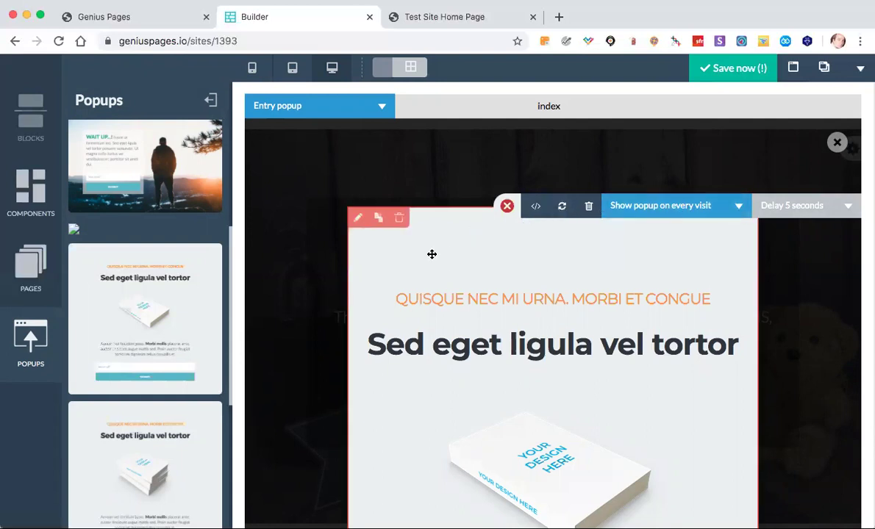
# Open the style settings of the popup's block and look through the popup down to its email form.
pyautogui.click(360, 220)
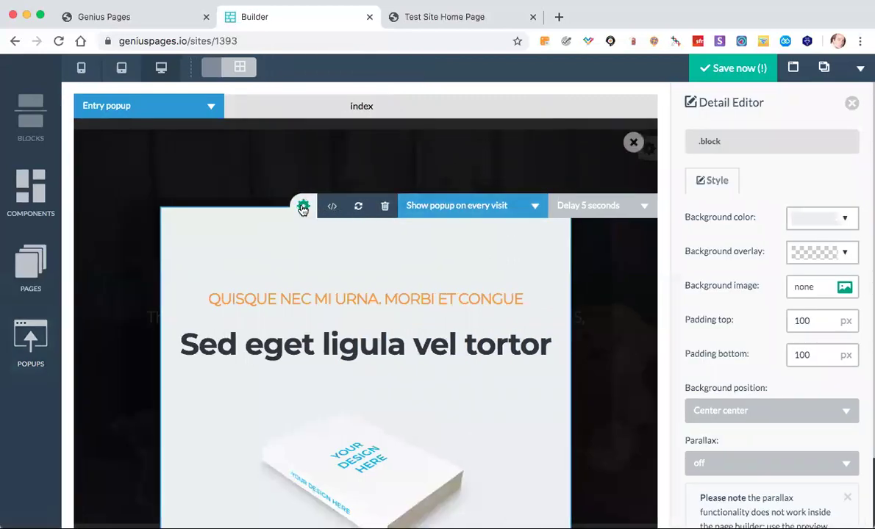
pyautogui.scroll(-3, 529, 276)
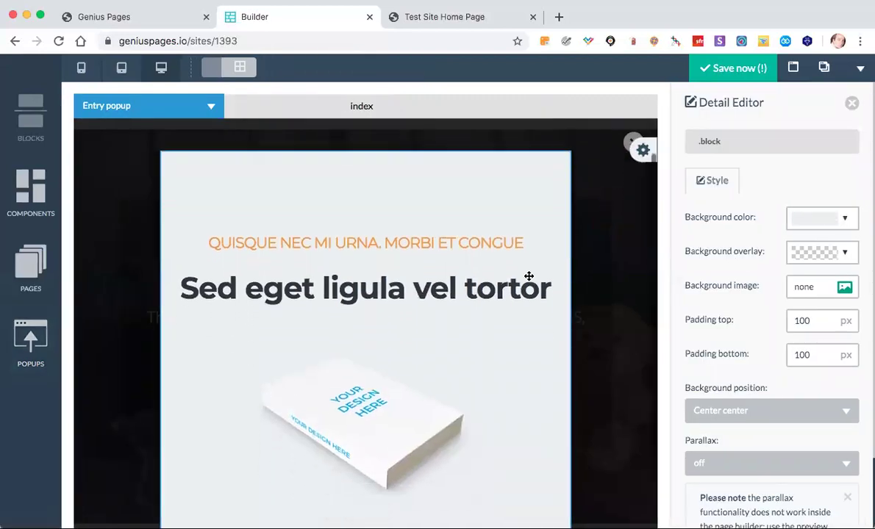
pyautogui.scroll(-5, 338, 293)
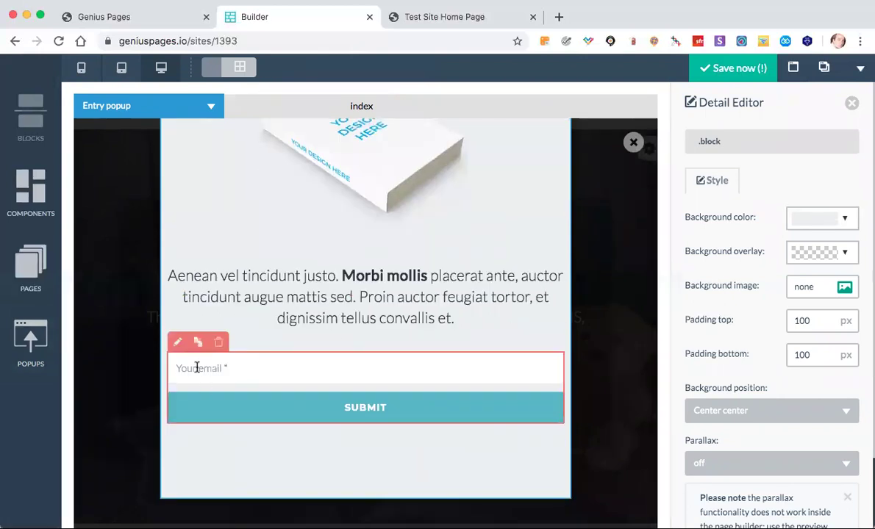
# Open the settings of the popup's email form and try to apply them without a form name.
pyautogui.click(178, 341)
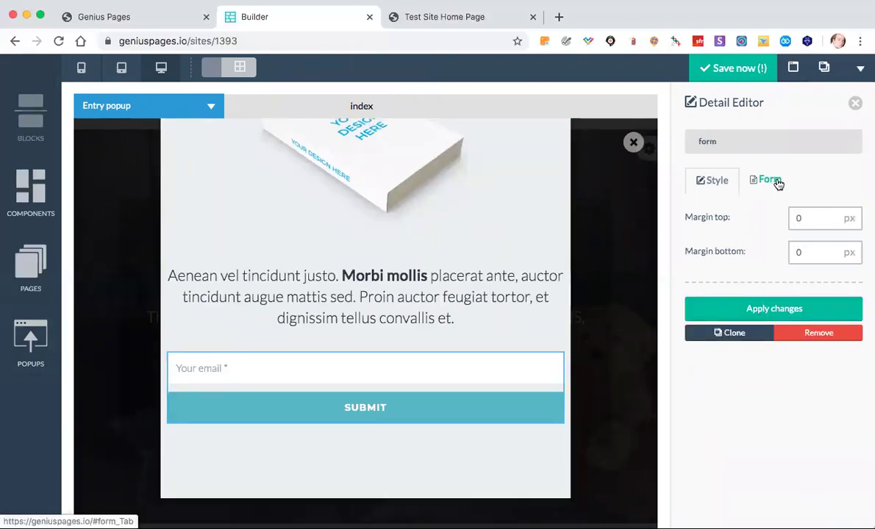
pyautogui.click(772, 181)
pyautogui.click(705, 181)
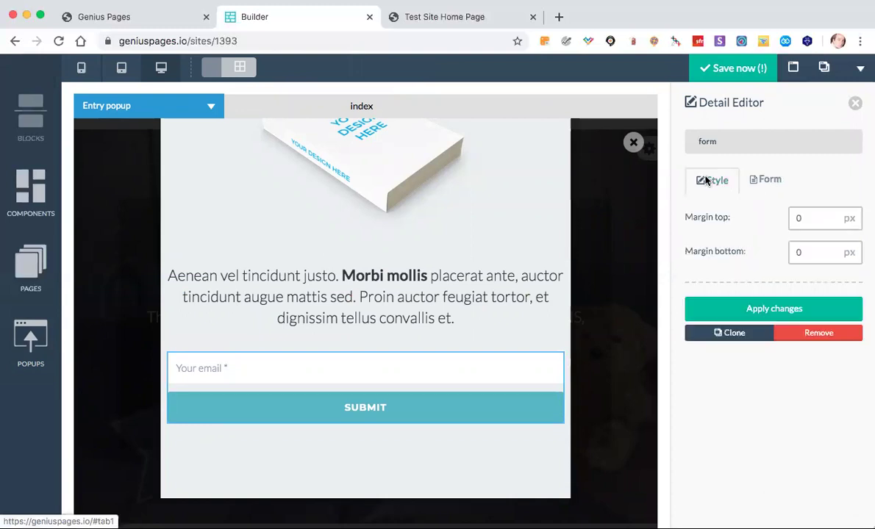
pyautogui.scroll(5, 452, 260)
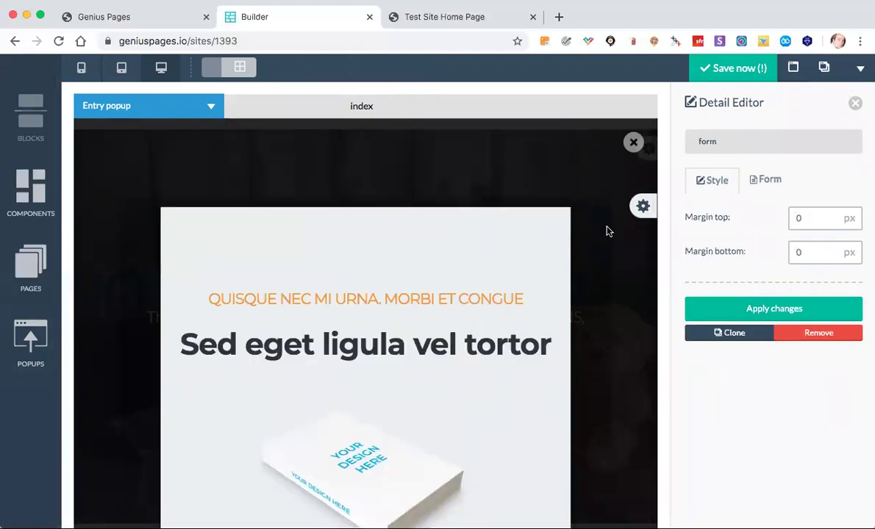
pyautogui.click(731, 306)
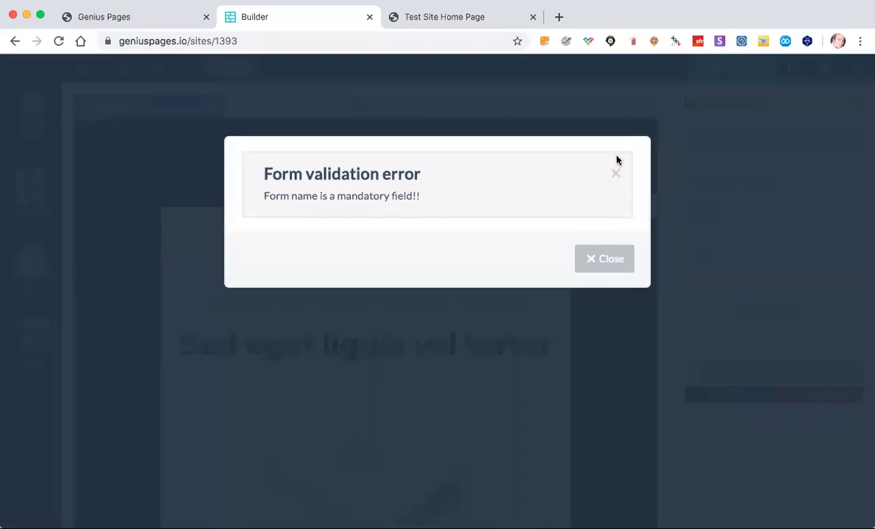
pyautogui.click(596, 260)
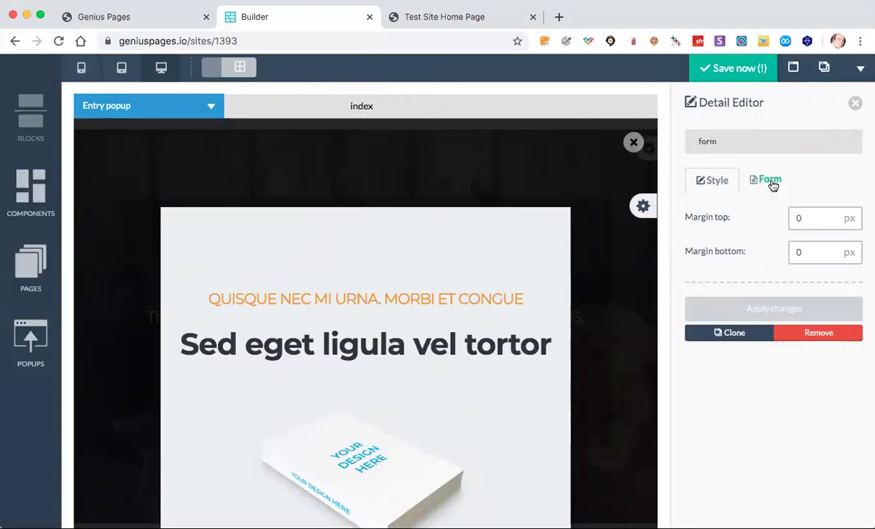
# Name the popup's email form Testing123.
pyautogui.click(770, 181)
pyautogui.click(724, 249)
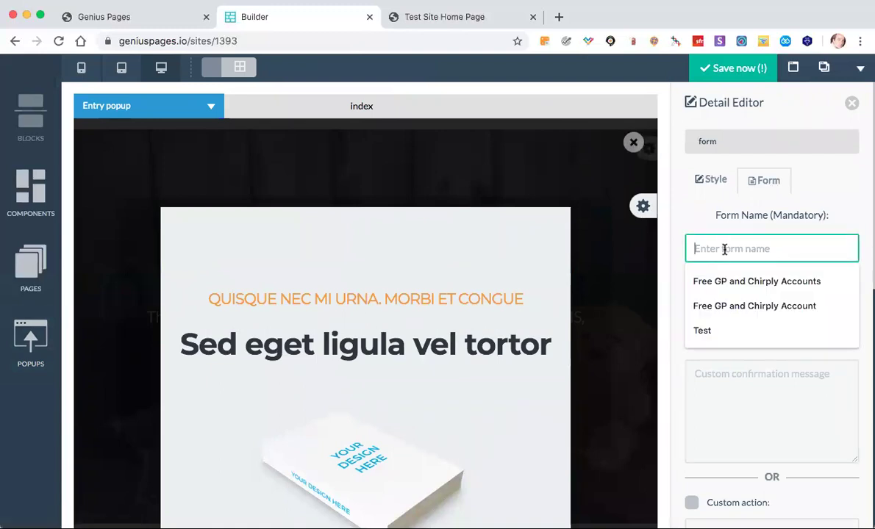
pyautogui.write('Testing123')
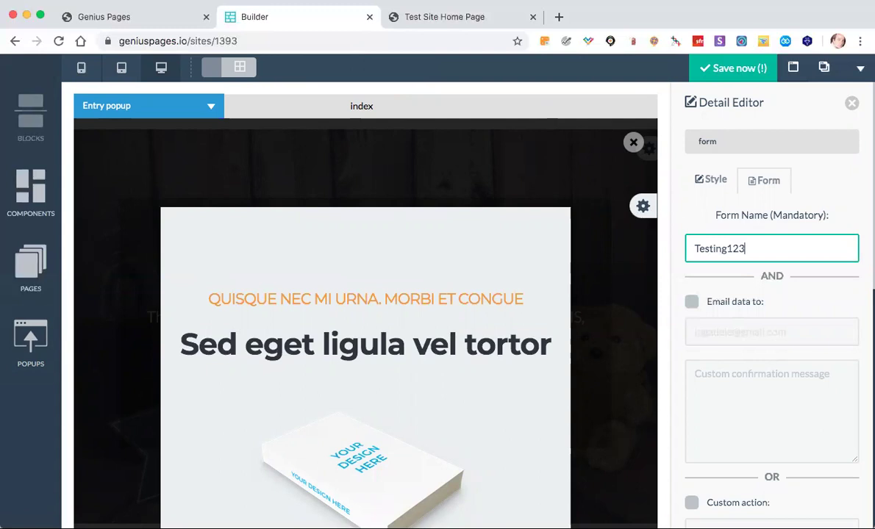
# Enable Zapier integration for the form with the custom confirmation message "thanks" and apply the changes.
pyautogui.scroll(-8, 731, 374)
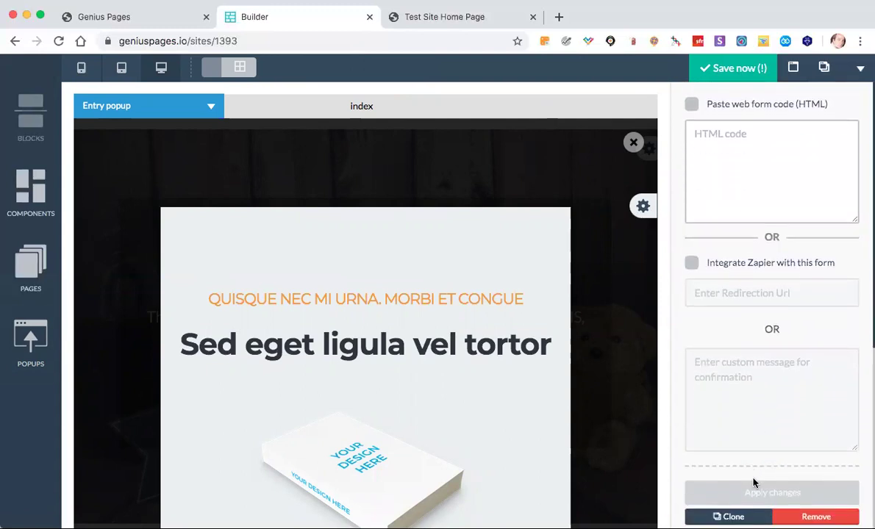
pyautogui.scroll(10, 751, 296)
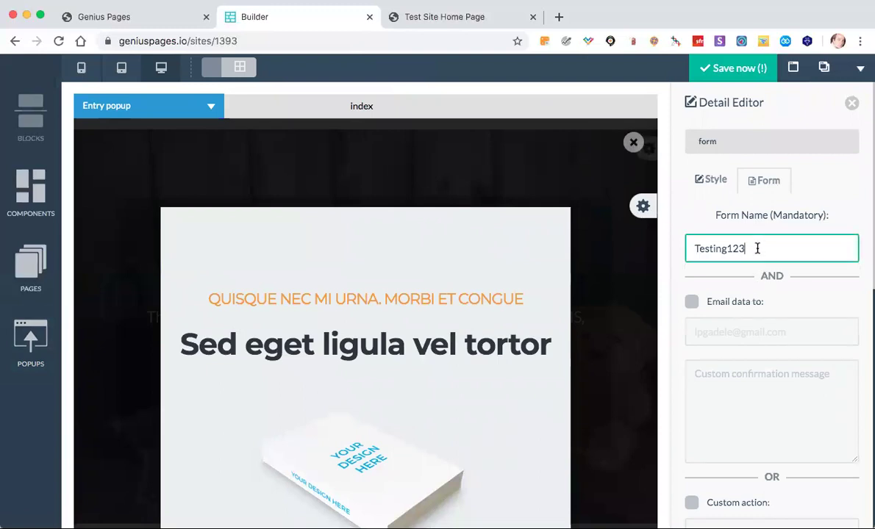
pyautogui.scroll(-8, 676, 283)
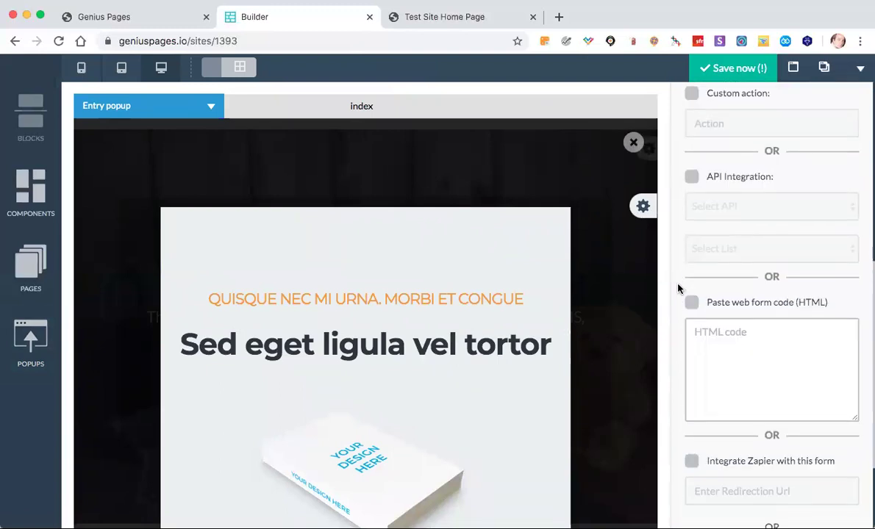
pyautogui.scroll(-1, 679, 288)
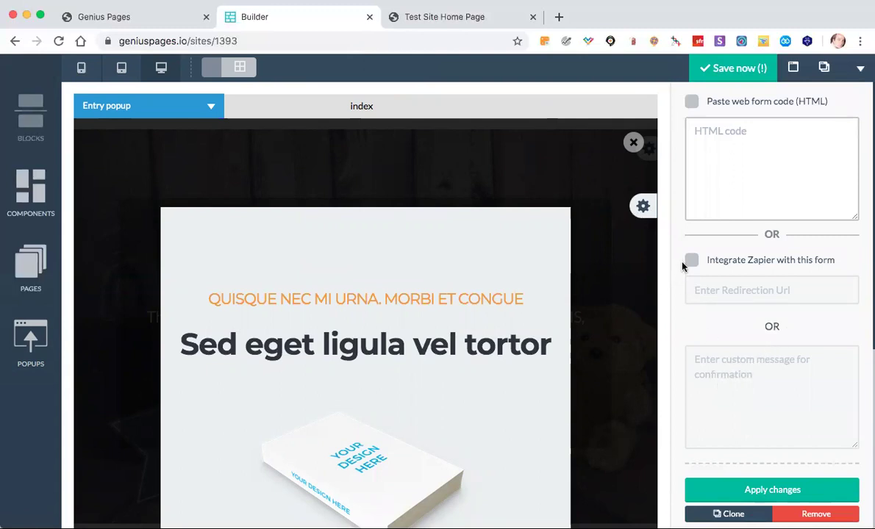
pyautogui.click(691, 260)
pyautogui.click(717, 413)
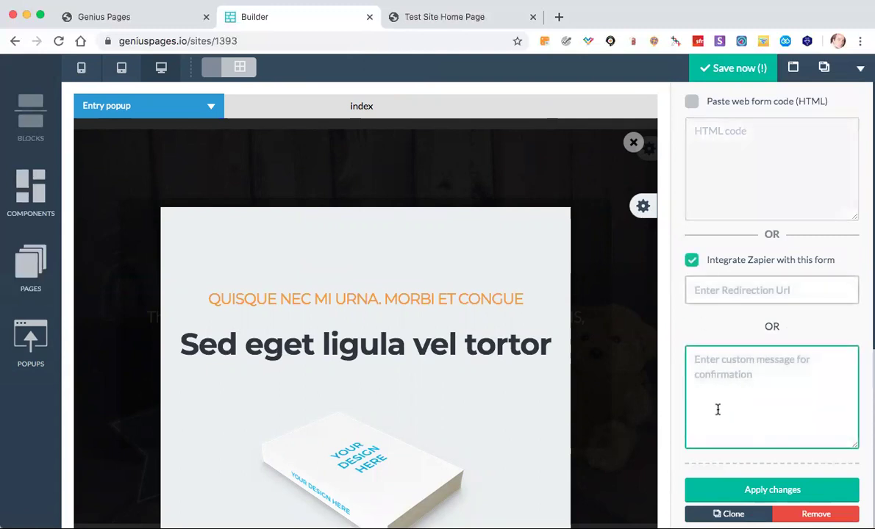
pyautogui.write('t')
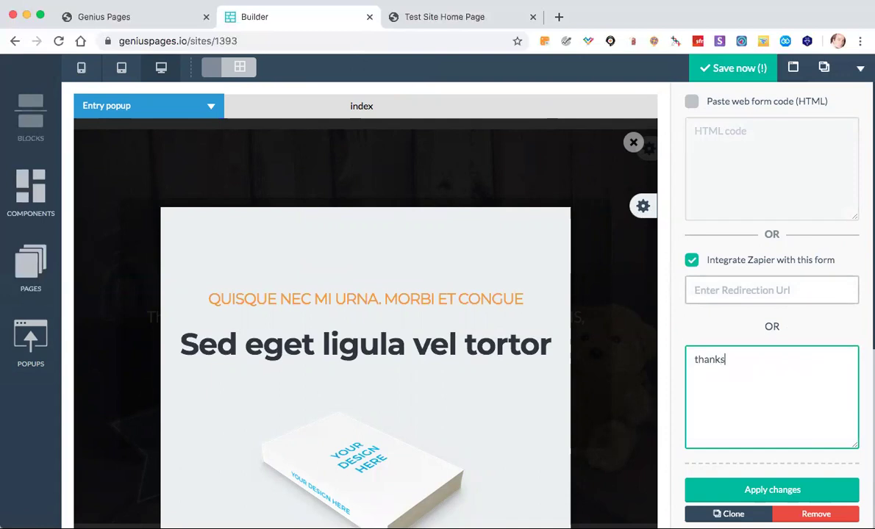
pyautogui.write('hanks')
pyautogui.click(753, 491)
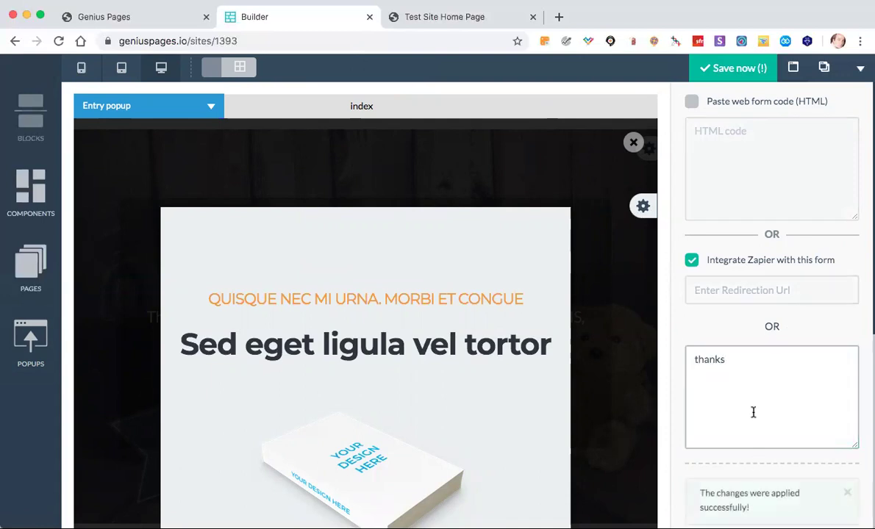
pyautogui.scroll(-2, 754, 412)
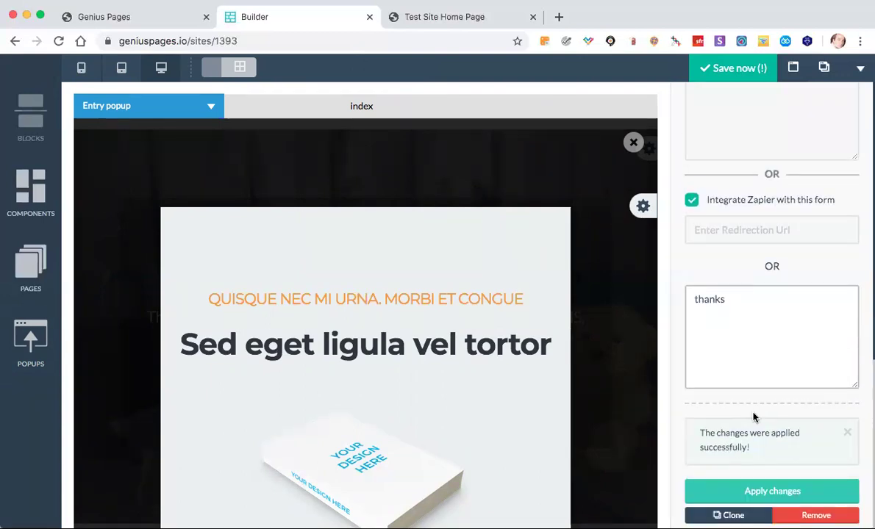
# Switch to the exit popup slot of the index page and place the orange "Hey there!" popup template in it.
pyautogui.click(643, 206)
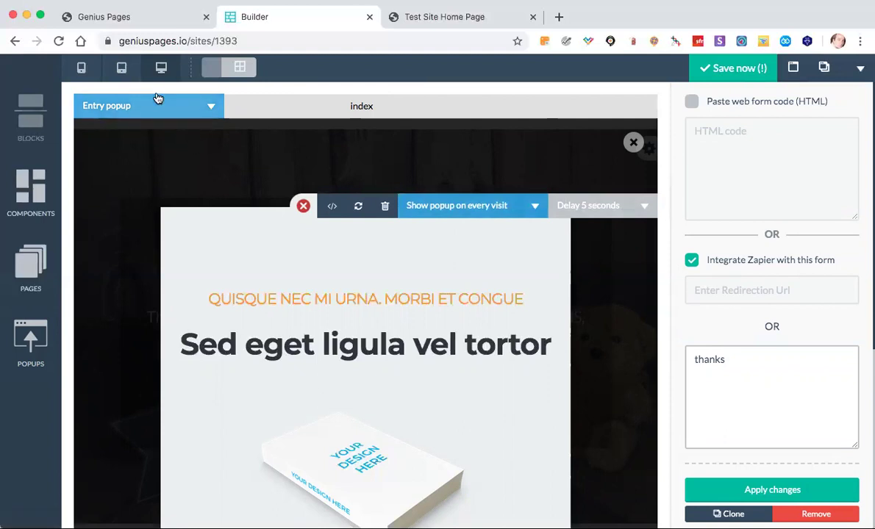
pyautogui.click(37, 337)
pyautogui.click(379, 108)
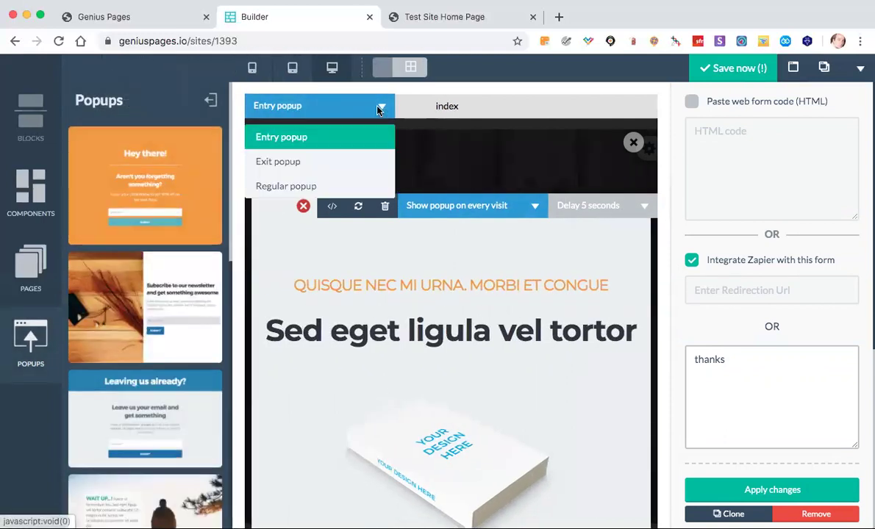
pyautogui.click(308, 167)
pyautogui.moveTo(156, 221); pyautogui.dragTo(487, 233)
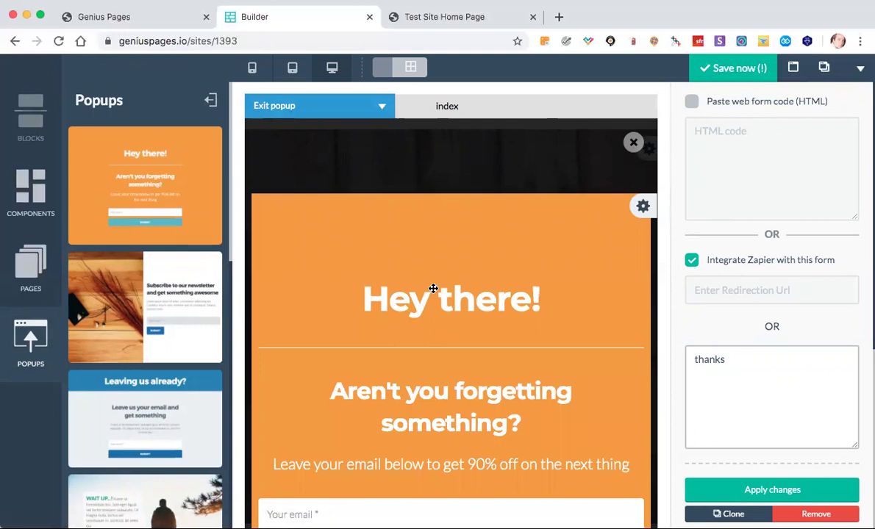
# Open the exit popup's display settings and examine its visit-frequency options without changing them.
pyautogui.moveTo(647, 213)
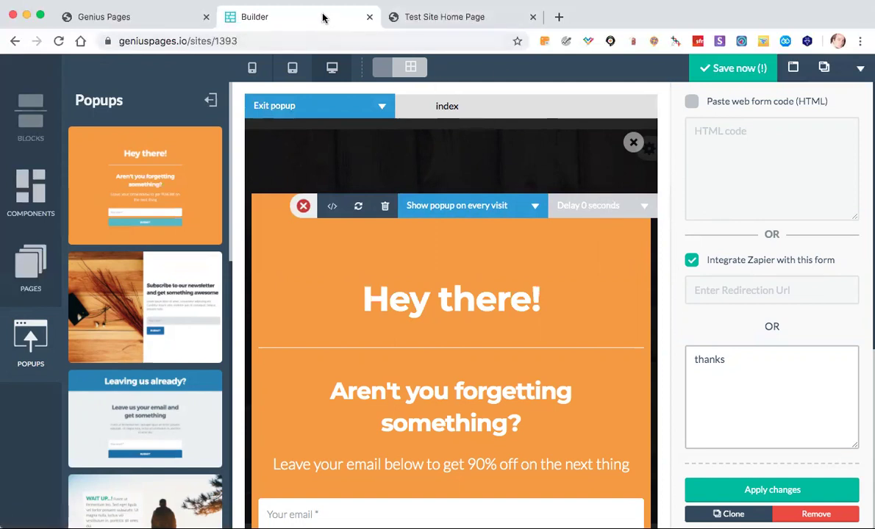
pyautogui.click(470, 206)
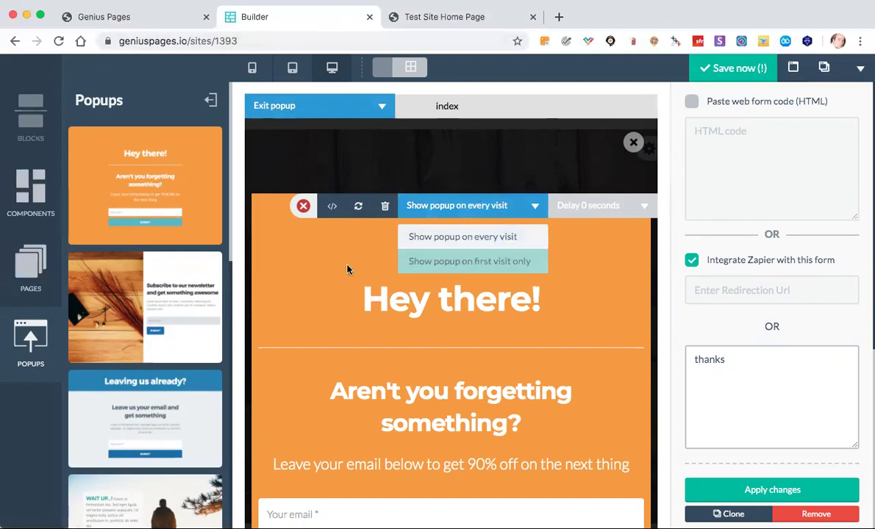
pyautogui.click(326, 265)
# Open the form settings of the exit popup's email form and enter "teatsing 345" as the form name.
pyautogui.scroll(-3, 359, 311)
pyautogui.scroll(-1, 360, 311)
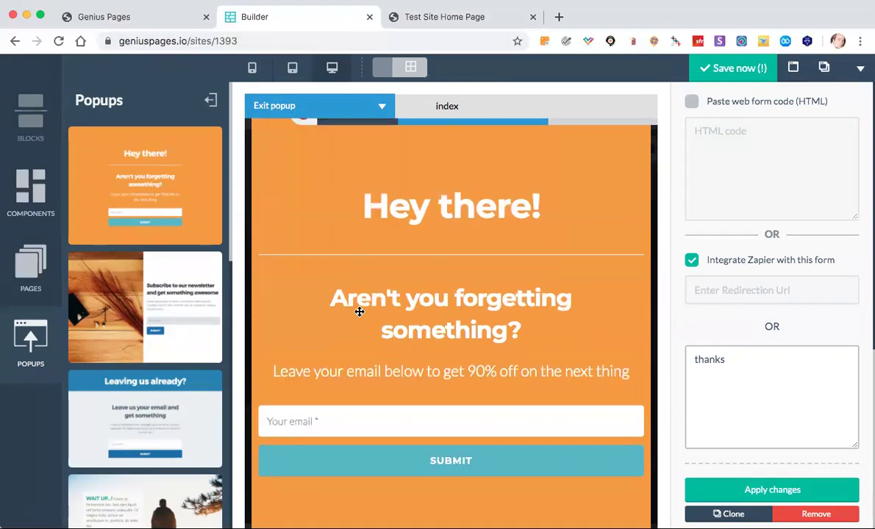
pyautogui.moveTo(391, 442)
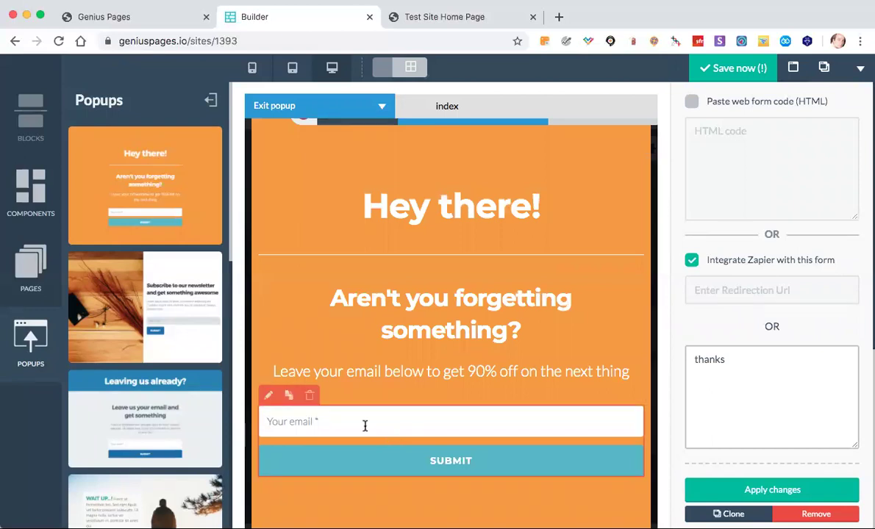
pyautogui.click(269, 395)
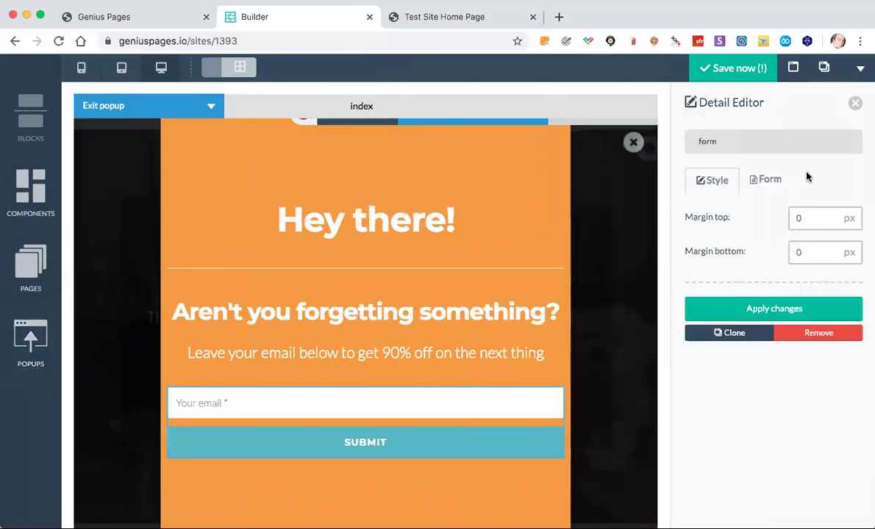
pyautogui.click(765, 179)
pyautogui.click(744, 248)
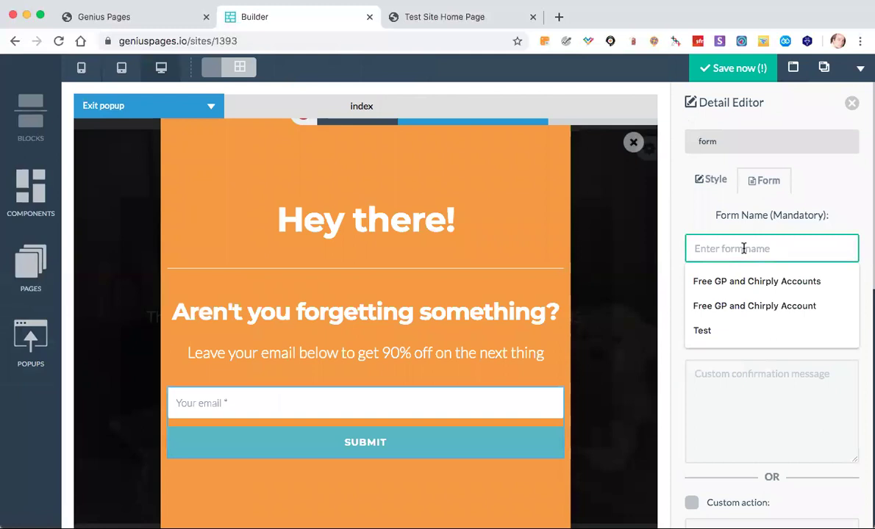
pyautogui.write('teatsing 345')
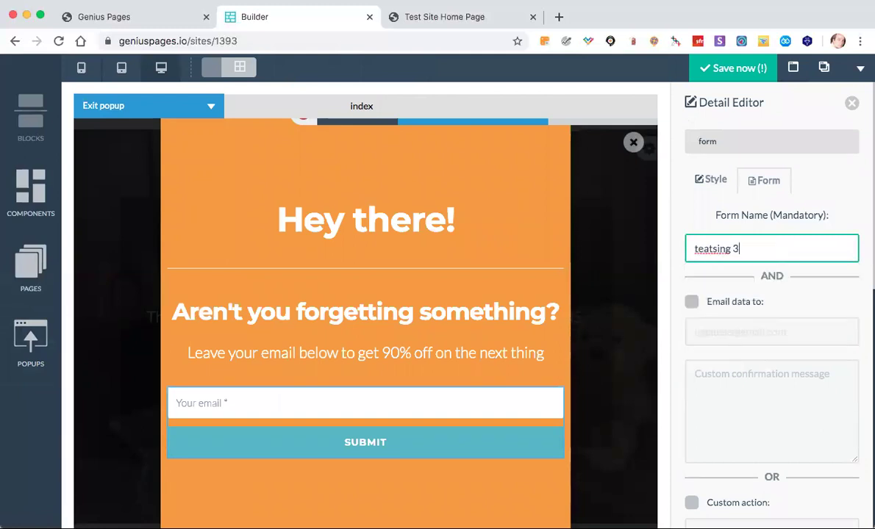
# Correct the misspelled first word in the exit popup's form name.
pyautogui.click(709, 250)
pyautogui.press('BackSpace')
pyautogui.press('BackSpace')
pyautogui.press('BackSpace')
pyautogui.write('st')
# Change the confirmation message under the form's Zapier integration to "thanks!" and apply the changes.
pyautogui.scroll(-4, 785, 307)
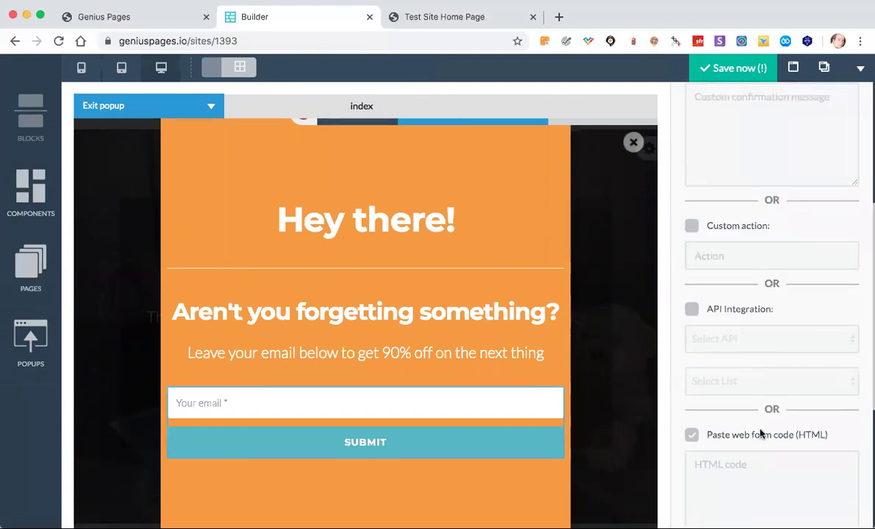
pyautogui.scroll(-5, 734, 328)
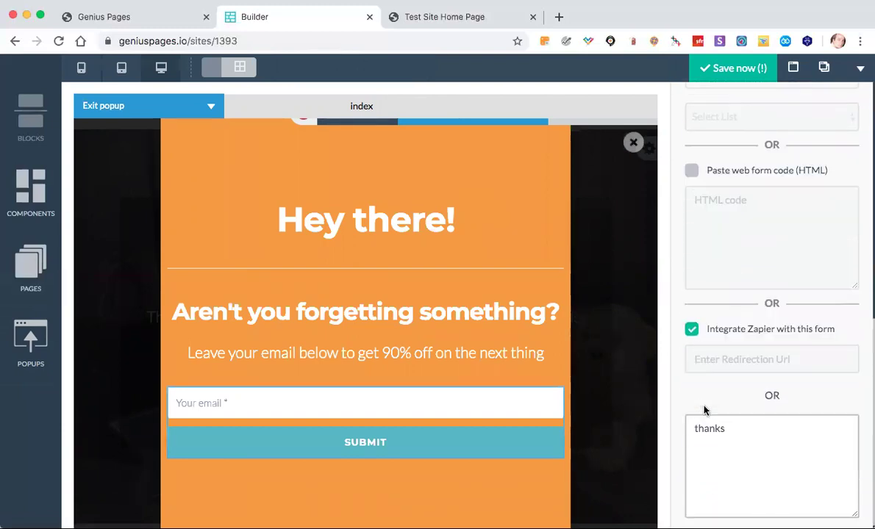
pyautogui.scroll(-1, 703, 410)
pyautogui.click(729, 424)
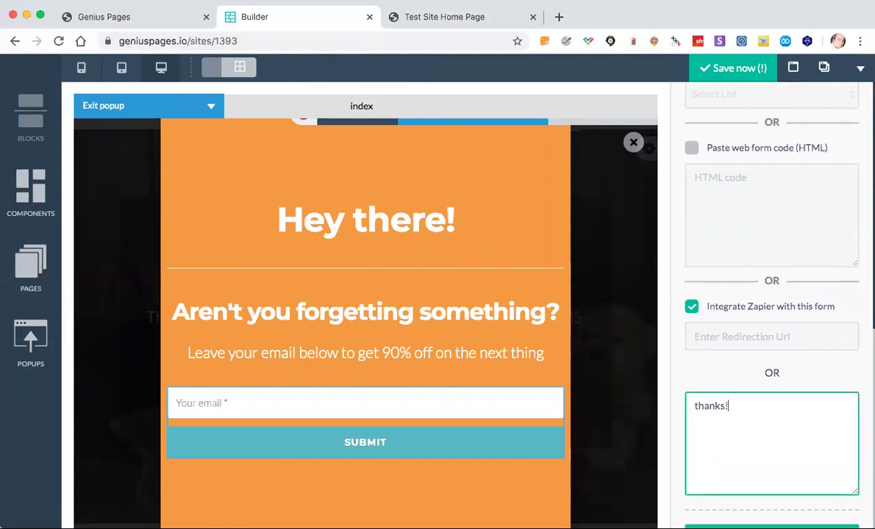
pyautogui.scroll(-1, 732, 441)
pyautogui.click(742, 502)
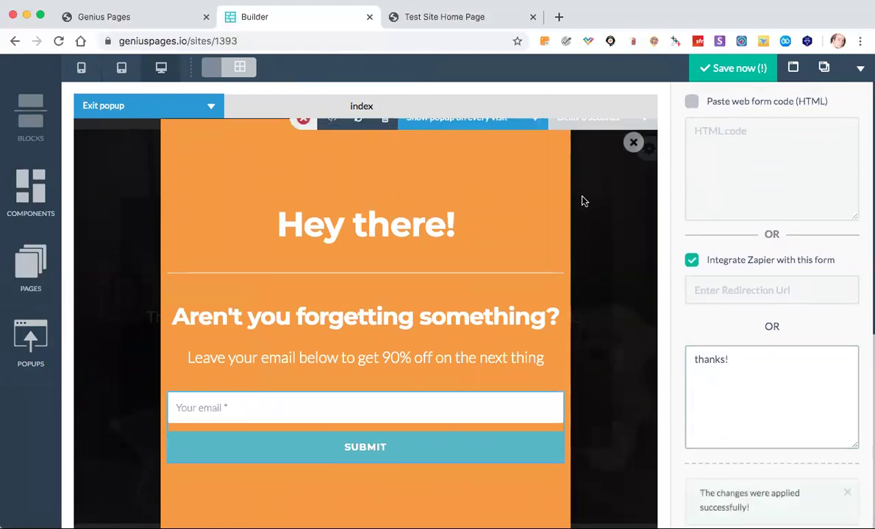
# Save the site and reload the live Test Site Home Page.
pyautogui.click(732, 78)
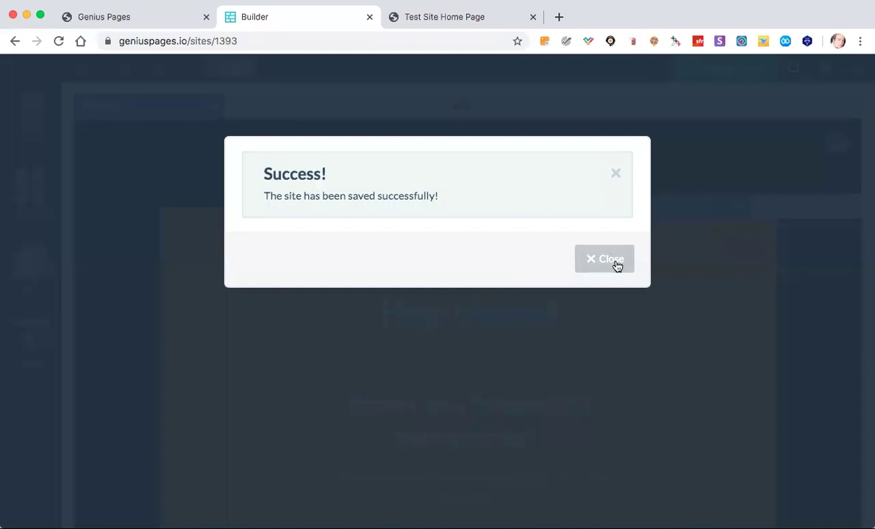
pyautogui.click(616, 263)
pyautogui.click(447, 18)
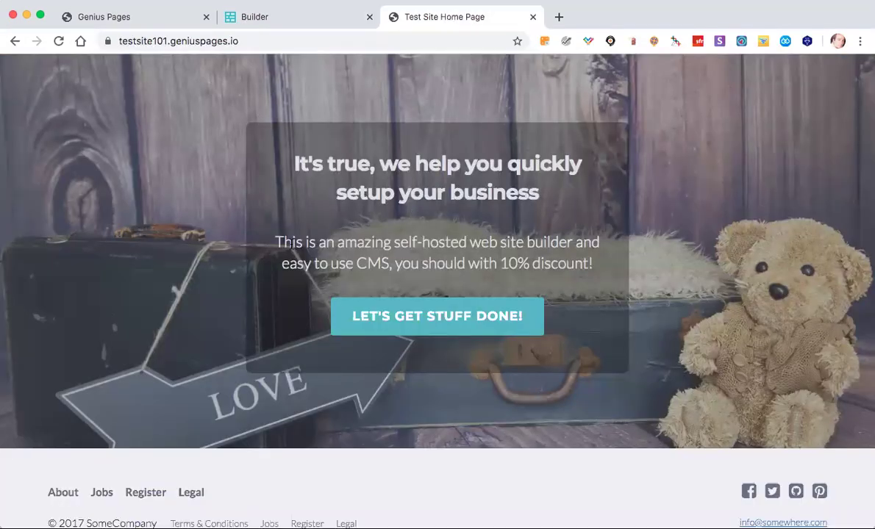
pyautogui.press('super+r')
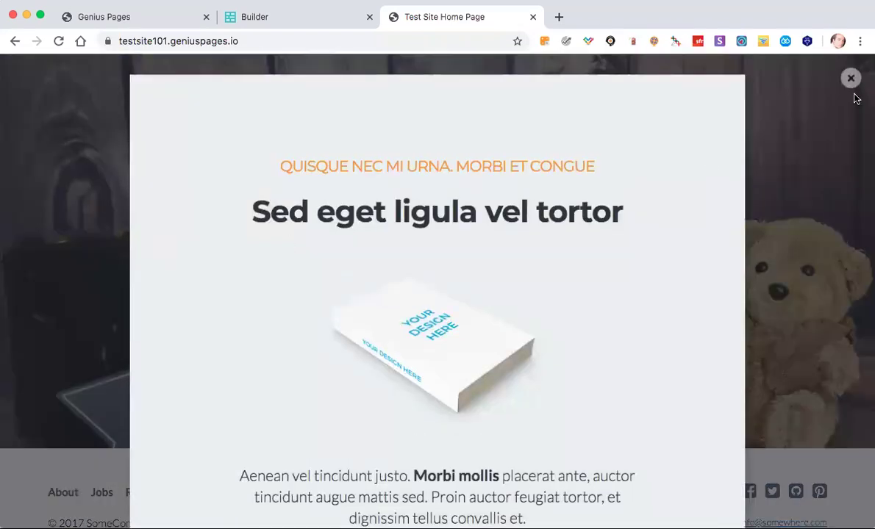
# Look through and close the entry popup on the live page, trigger the exit popup by moving to leave the page, and dismiss it.
pyautogui.scroll(-3, 614, 268)
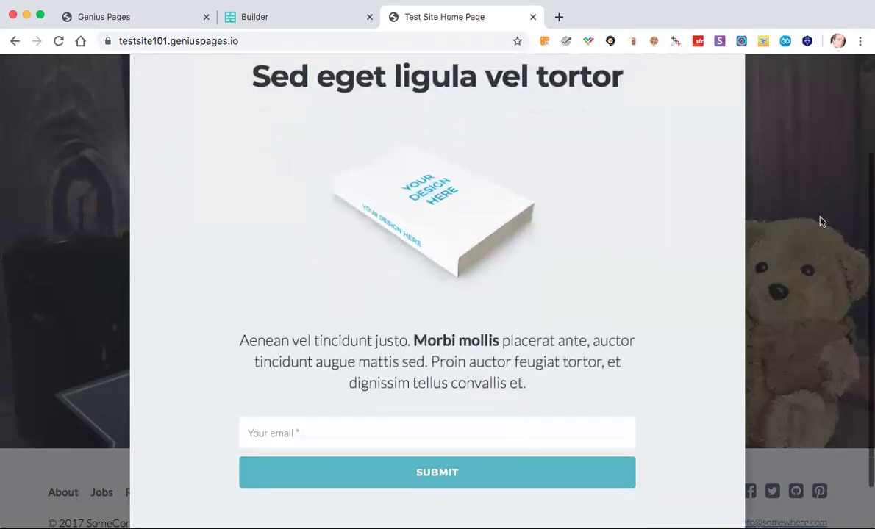
pyautogui.scroll(3, 861, 162)
pyautogui.click(851, 67)
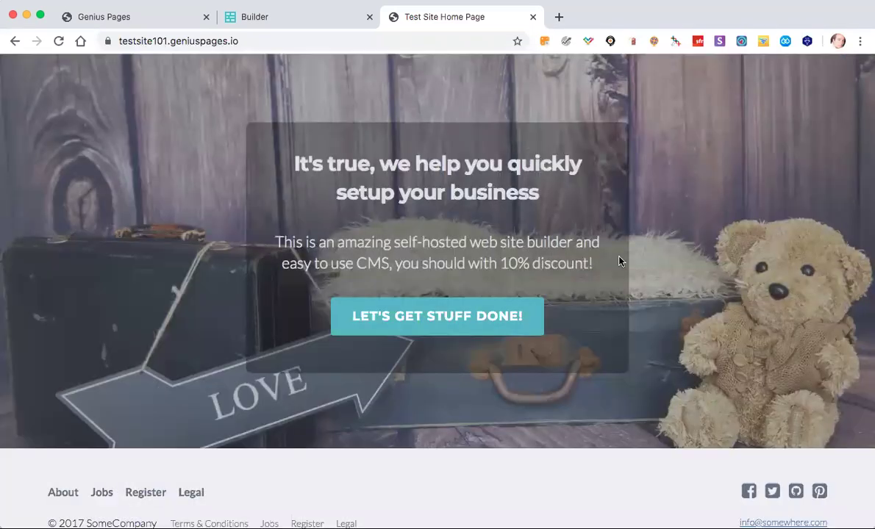
pyautogui.moveTo(248, 30)
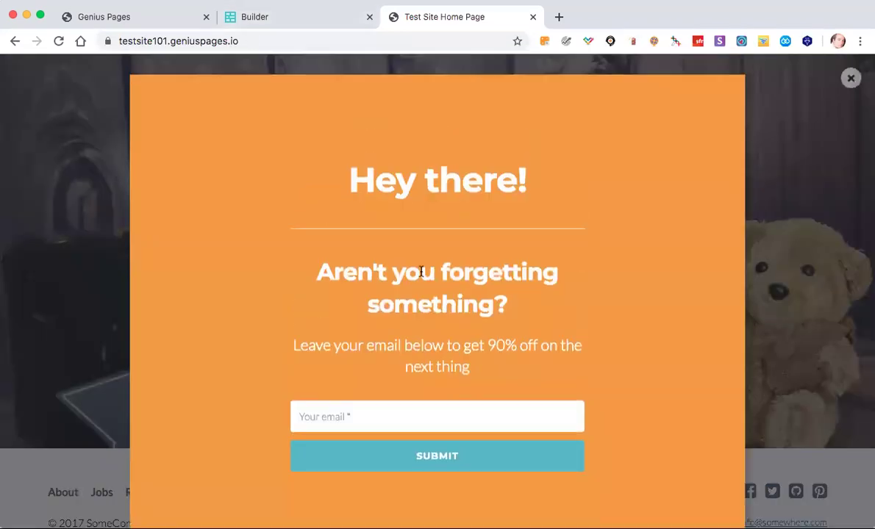
pyautogui.click(850, 78)
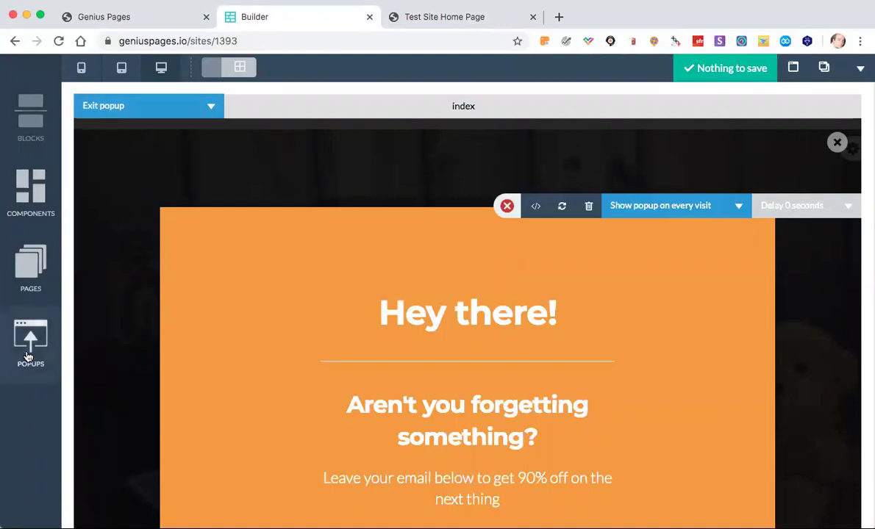
# Delete the orange "Hey there!" exit popup from the index page in the site builder.
pyautogui.click(507, 206)
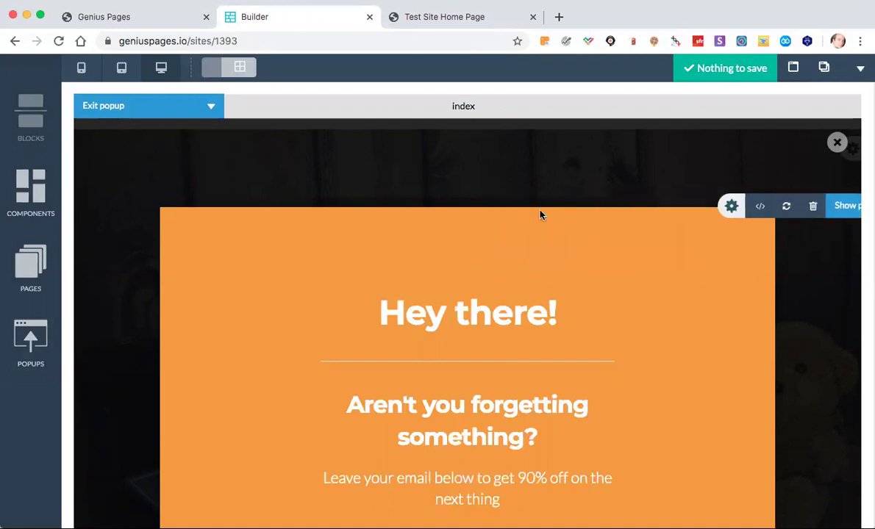
pyautogui.click(846, 208)
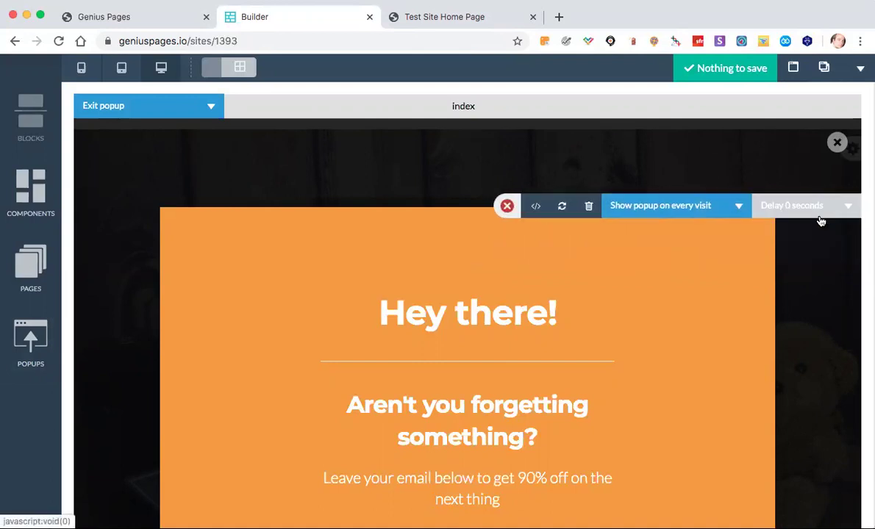
pyautogui.click(590, 207)
pyautogui.click(532, 221)
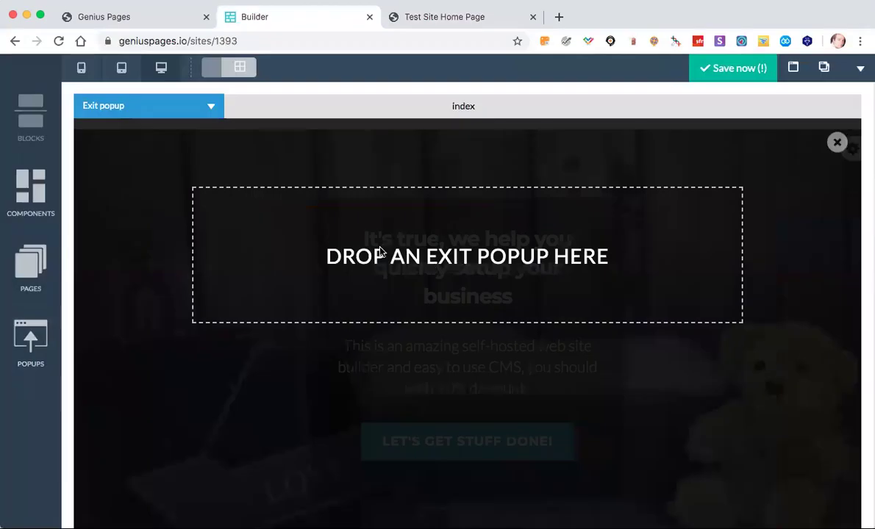
# Switch to the index page's entry popup and delete it.
pyautogui.click(195, 103)
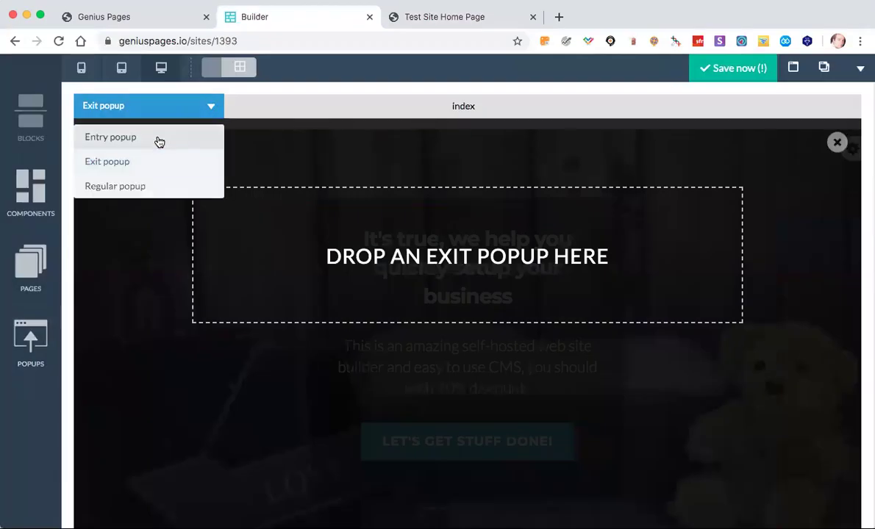
pyautogui.click(158, 138)
pyautogui.scroll(-3, 298, 275)
pyautogui.scroll(3, 297, 275)
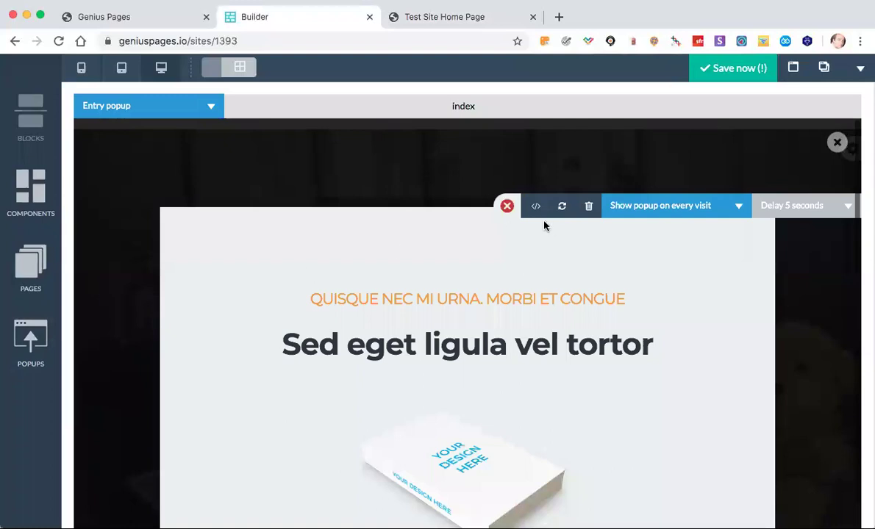
pyautogui.click(589, 205)
pyautogui.click(532, 223)
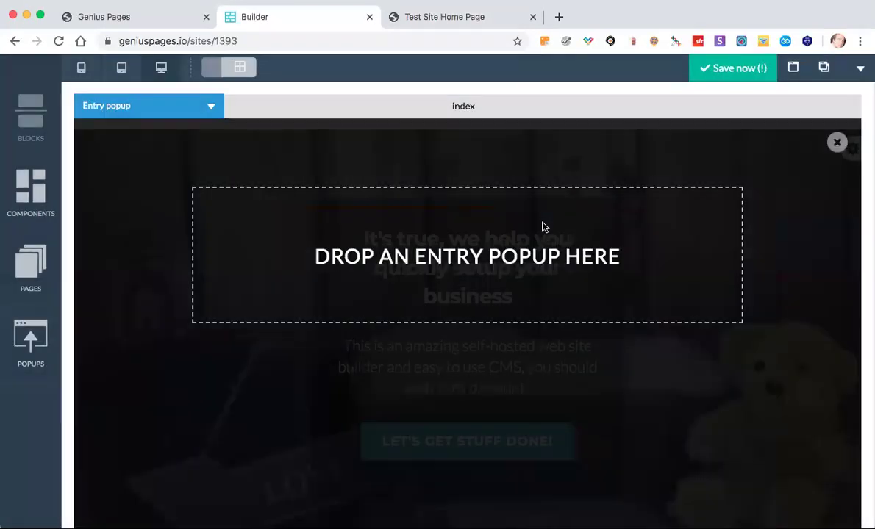